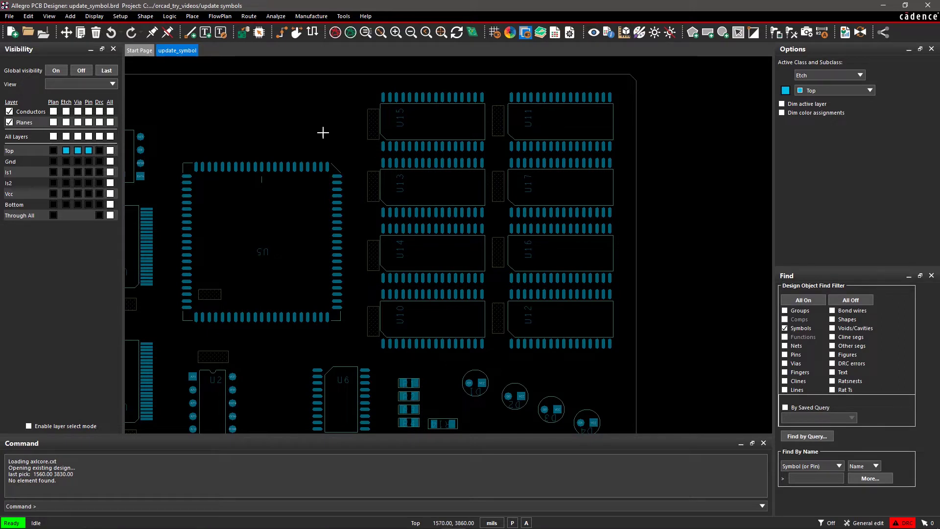
Start the Modify Design Padstack command from the Tools > Padstack menu.
click(344, 18)
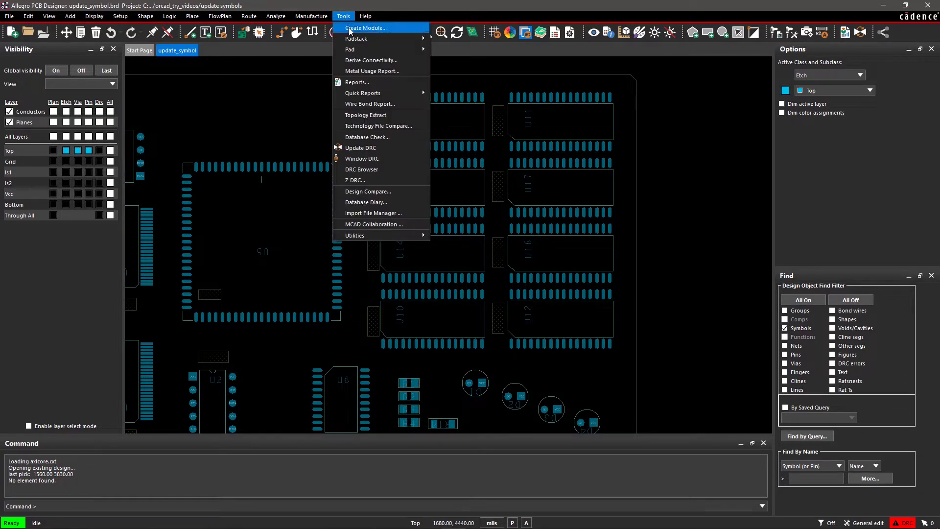
mouse_move(355, 41)
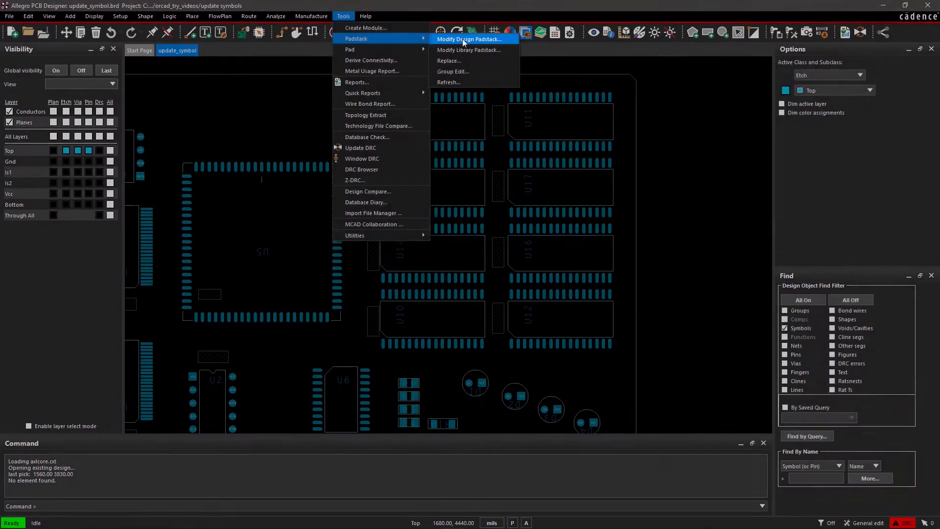
click(462, 39)
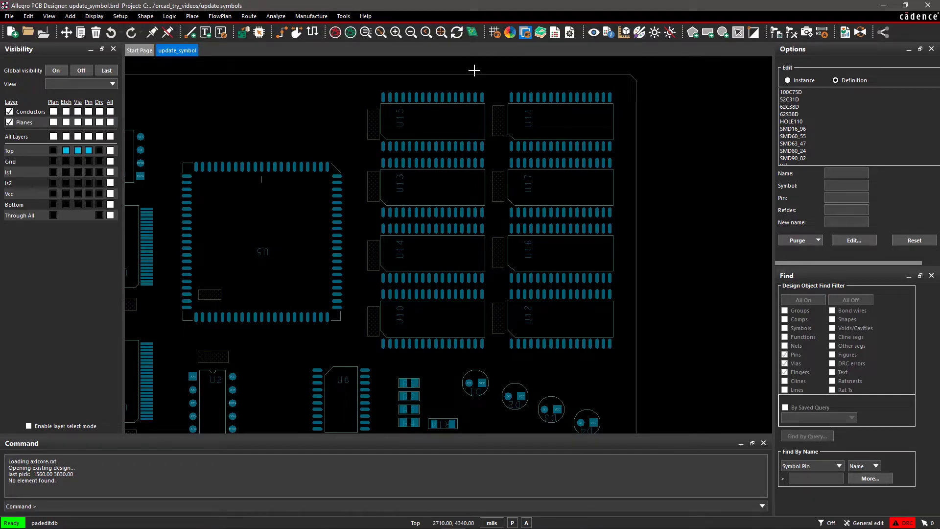
Pick a U17 pin to load SMD80_24 and open it in the Padstack Editor.
click(523, 163)
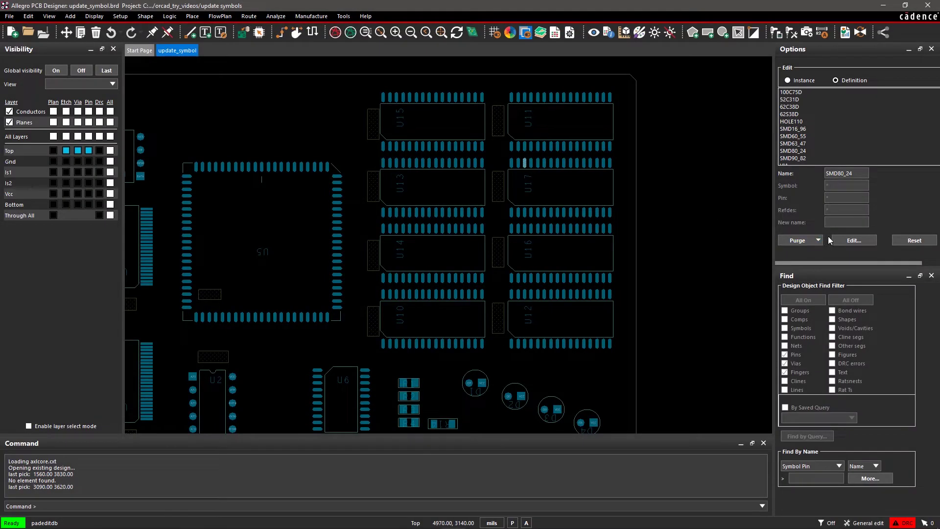
click(853, 240)
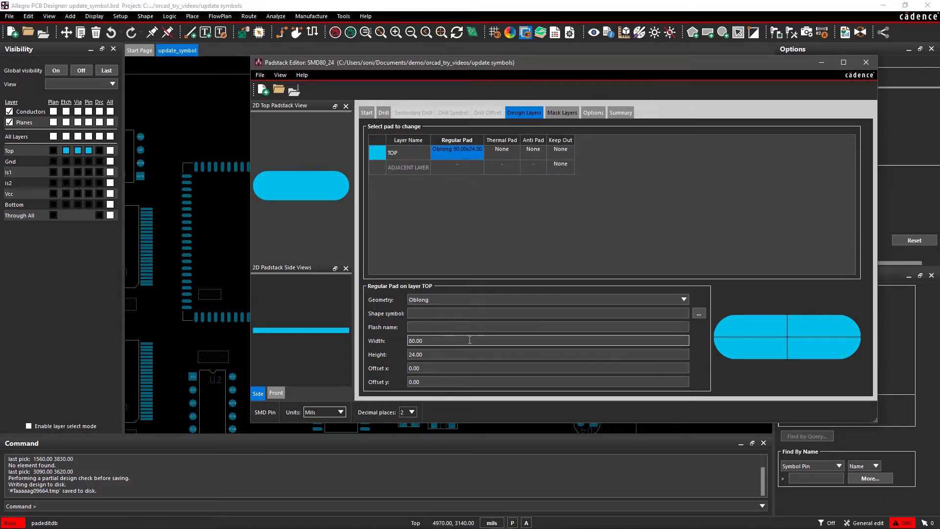
Change the SMD80_24 TOP pad width from 80 to 90 and height from 24 to 30.
key(BackSpace)
key(BackSpace)
key(BackSpace)
key(BackSpace)
key(BackSpace)
text(90)
key(Tab)
text(30)
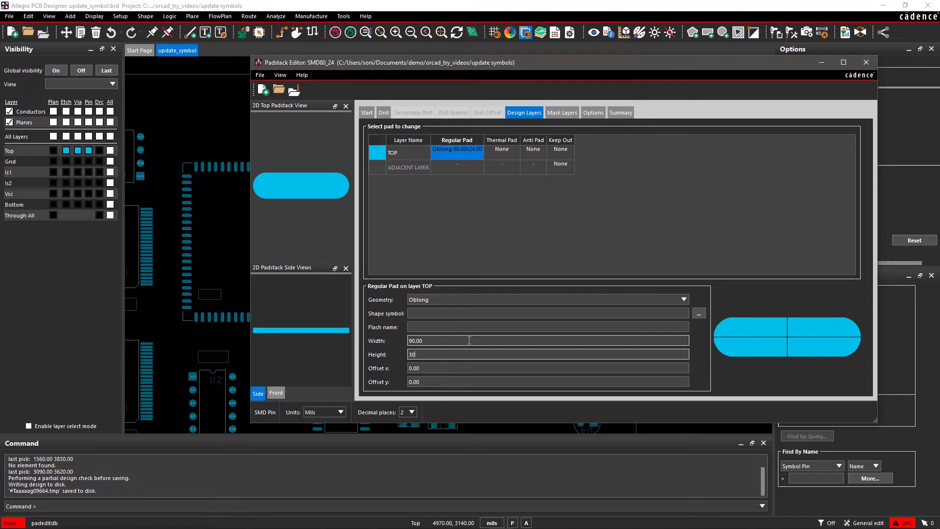
key(Tab)
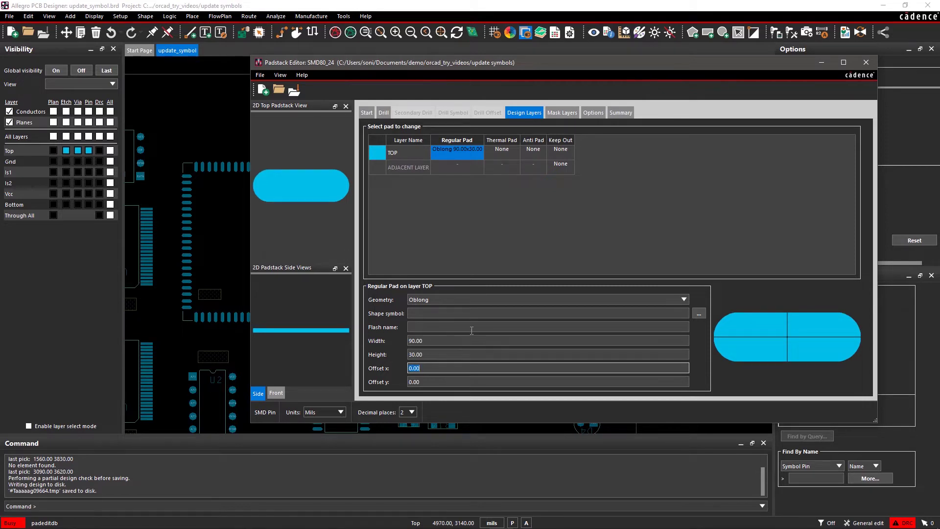
Review the mask layer pads, then update SMD80_24 to the design and exit the editor.
click(560, 113)
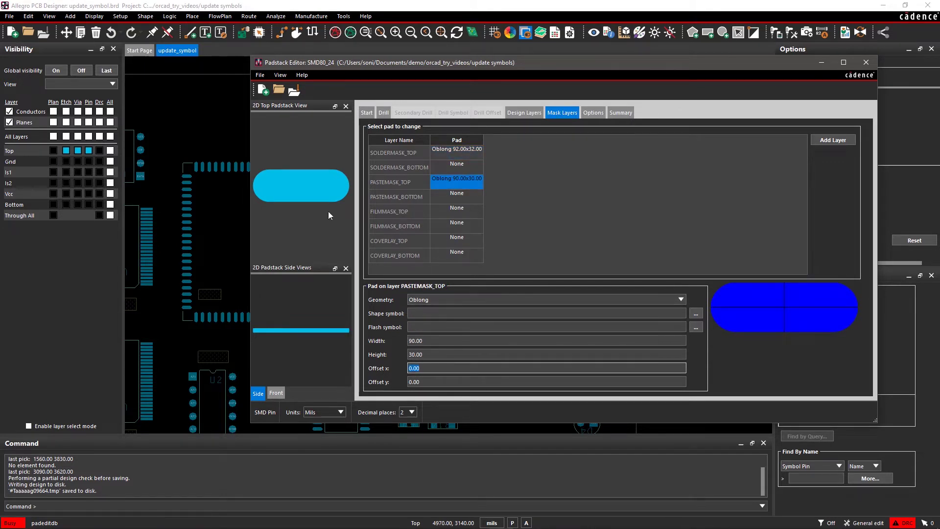
click(260, 75)
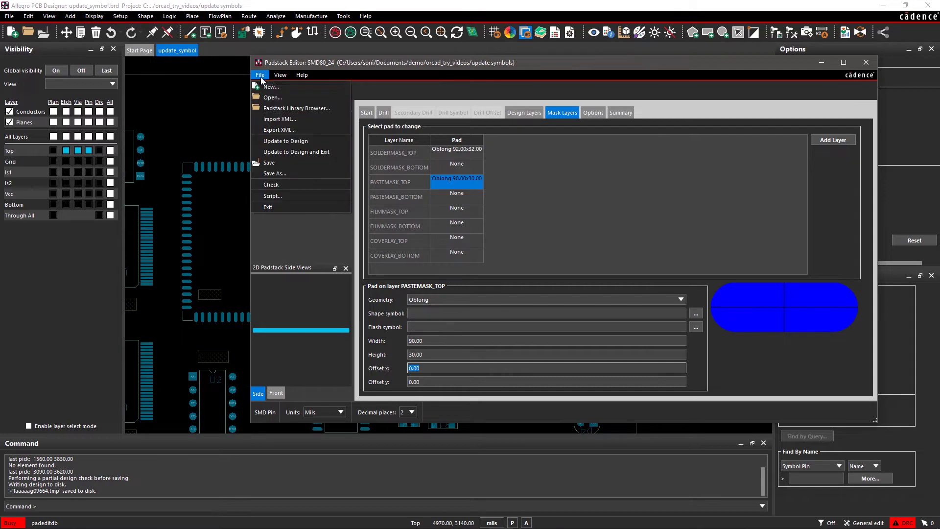
click(277, 153)
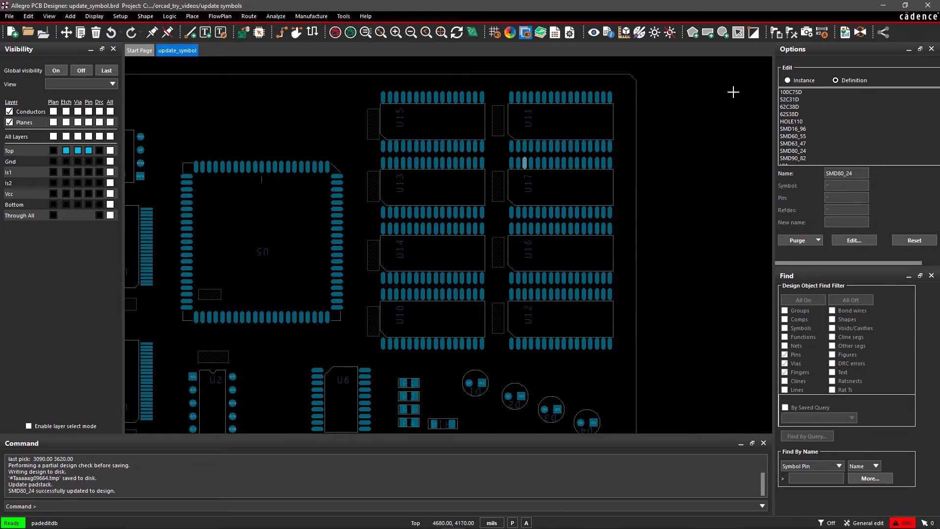
Switch to Instance mode and open U17 pin 1's copy SMD80_24-1 for editing.
click(787, 80)
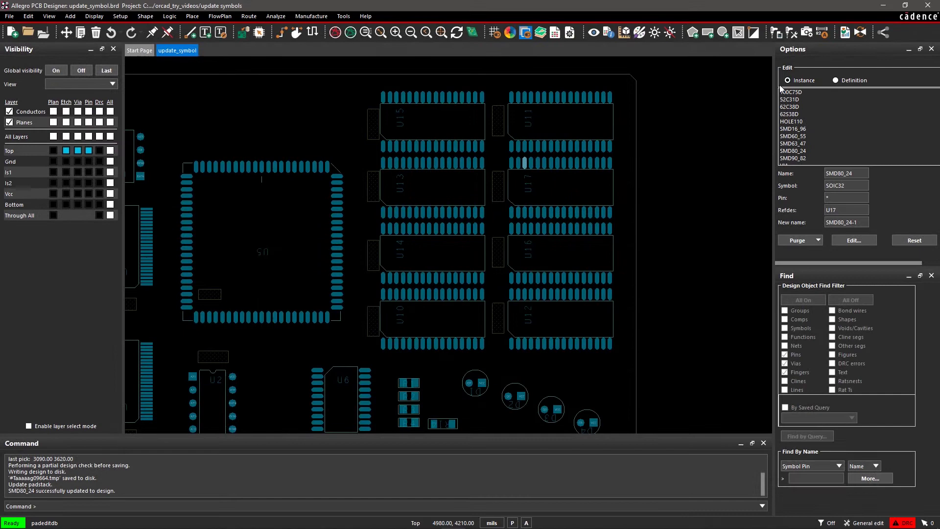
click(511, 210)
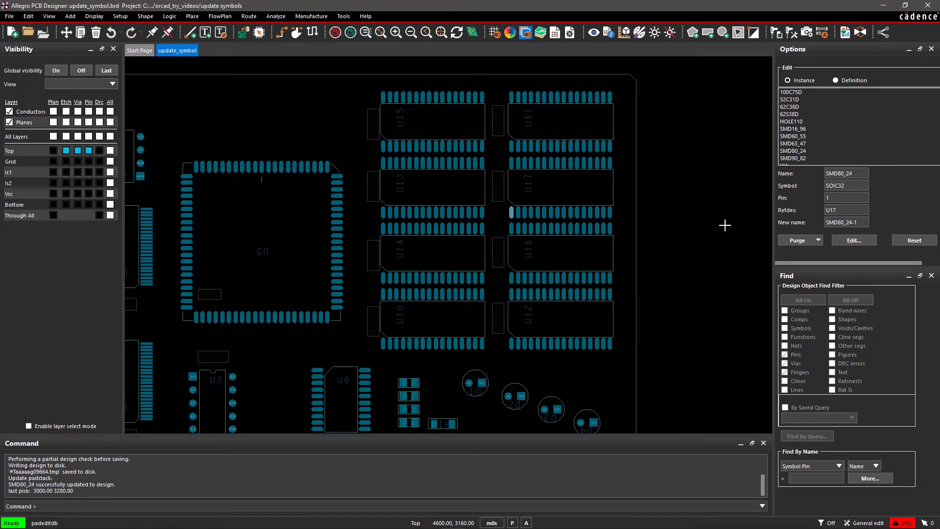
click(858, 243)
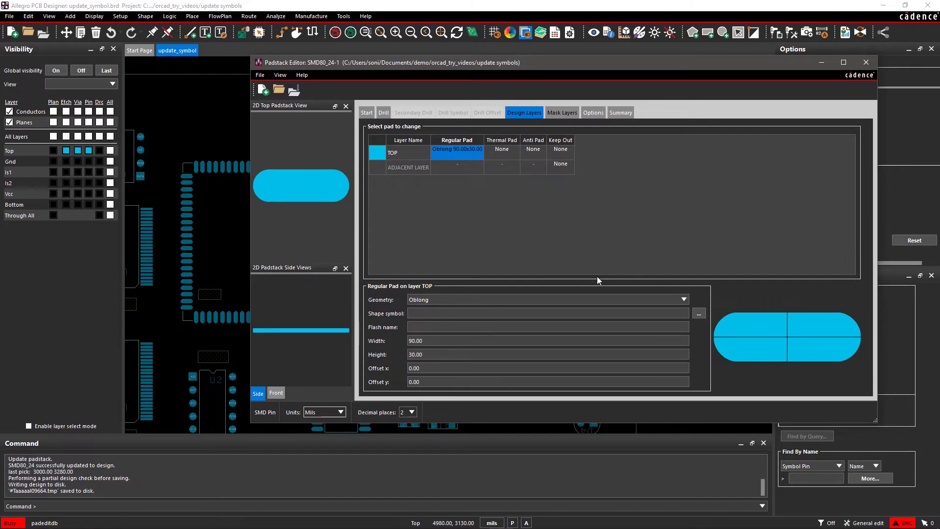
Change the SMD80_24-1 TOP pad geometry from Oblong to Rectangle.
click(520, 300)
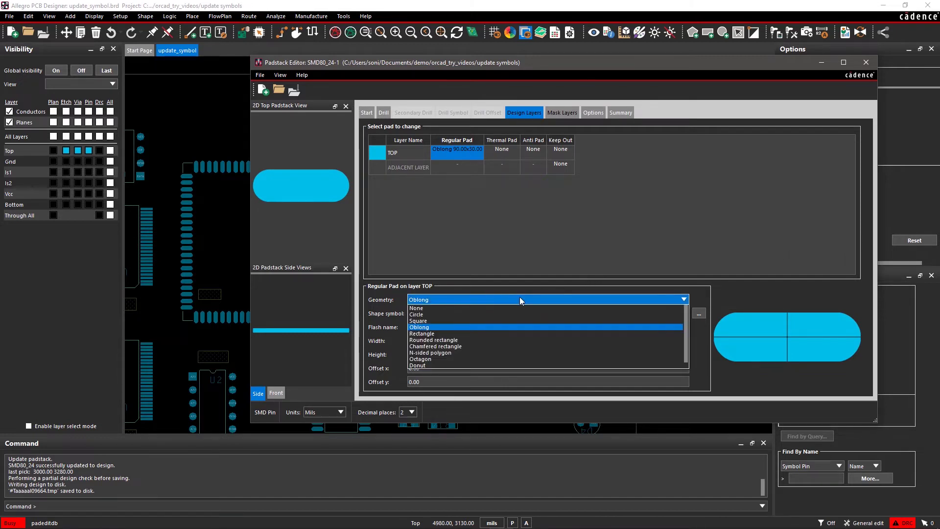
click(454, 333)
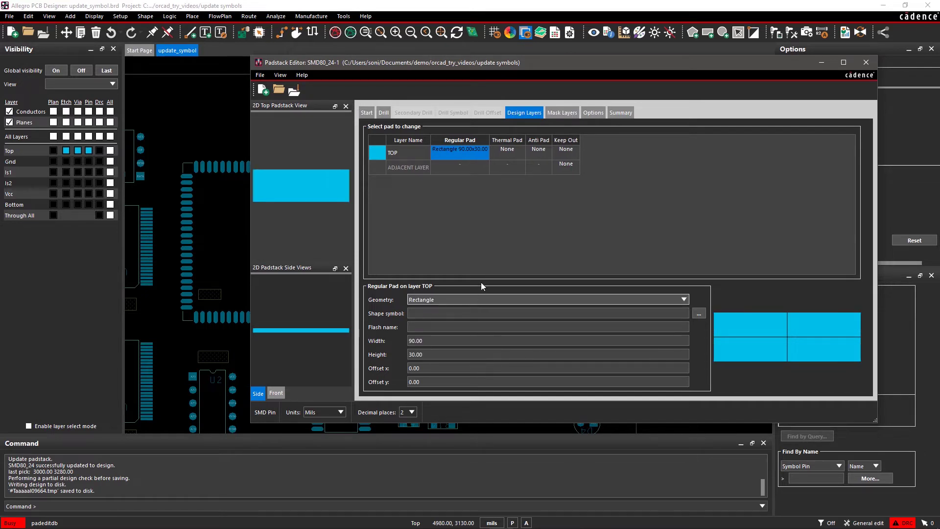
Check the PASTEMASK_TOP pad, then update SMD80_24-1 to the design and exit.
click(556, 114)
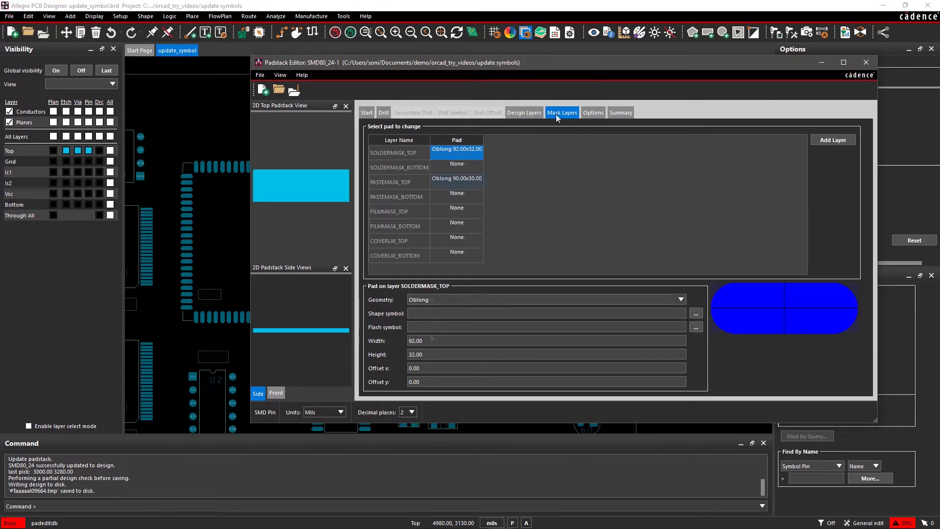
click(455, 181)
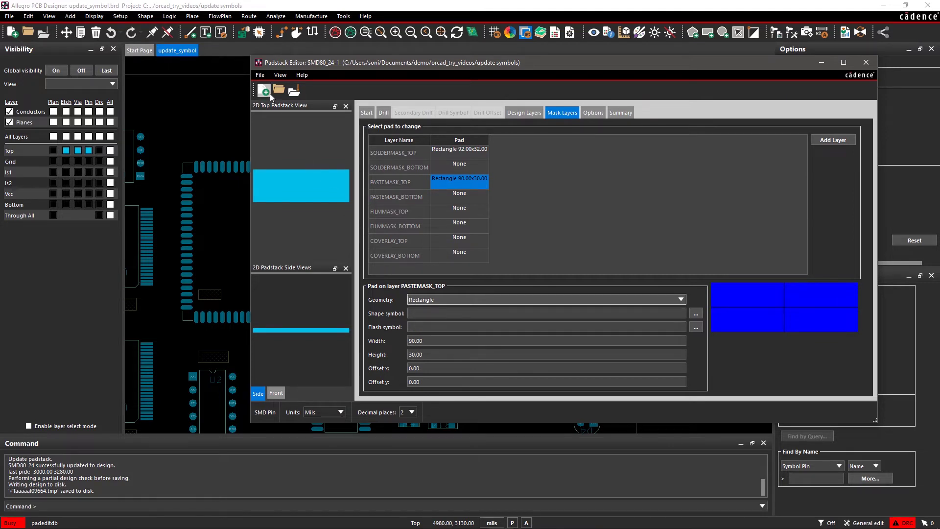
click(260, 75)
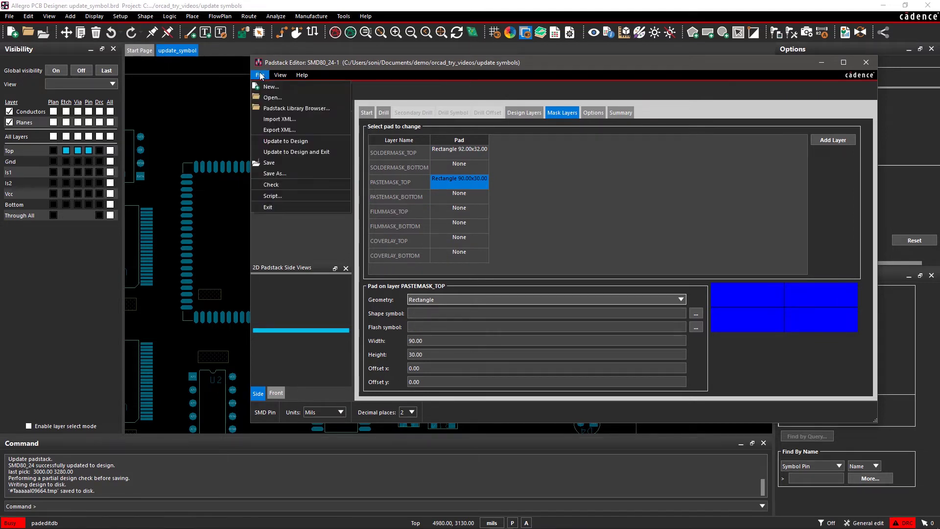
click(272, 153)
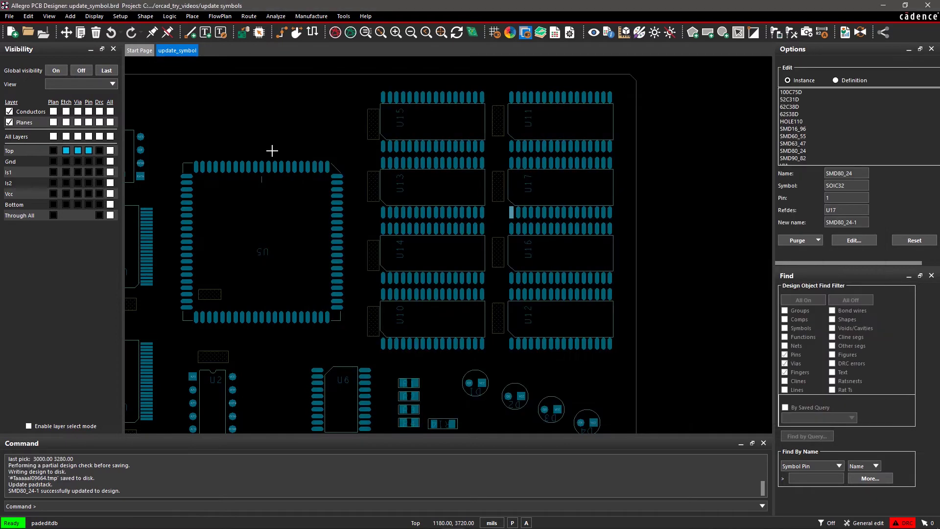
End the padstack edit with Done so pin 1 keeps SMD80_24-1 without DRC errors.
right_click(272, 150)
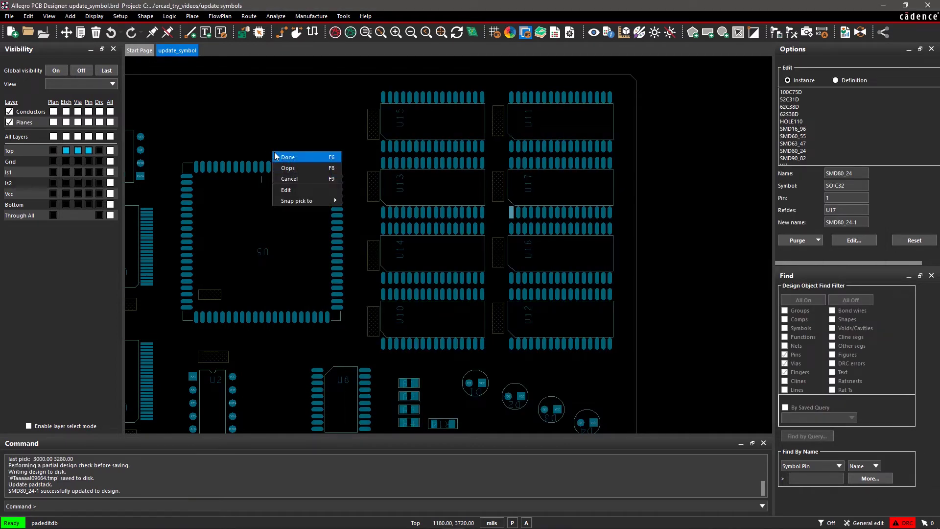
click(286, 157)
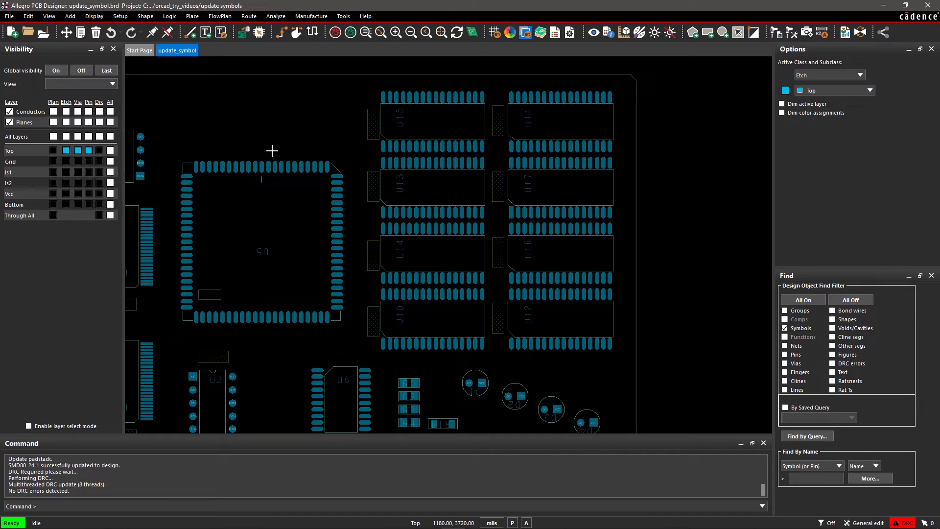
Launch the Tools > Padstack > Replace command.
click(342, 16)
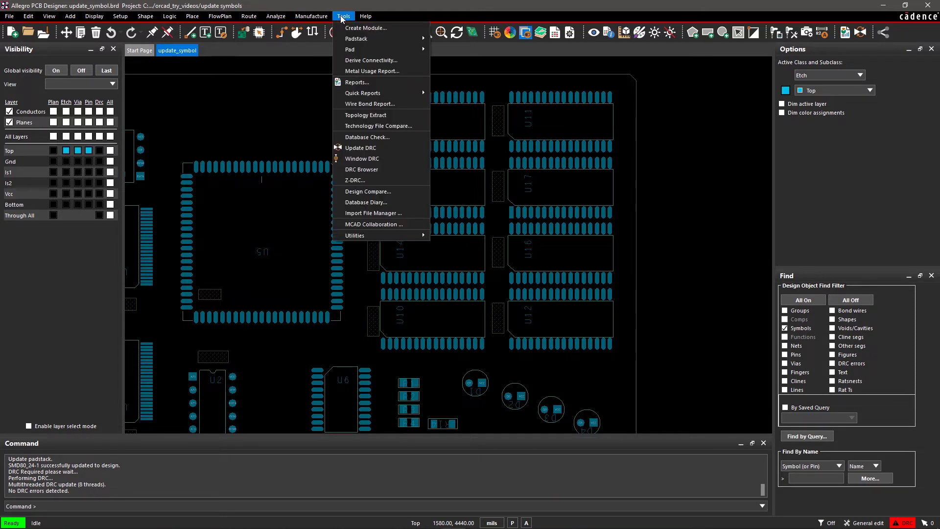
mouse_move(356, 39)
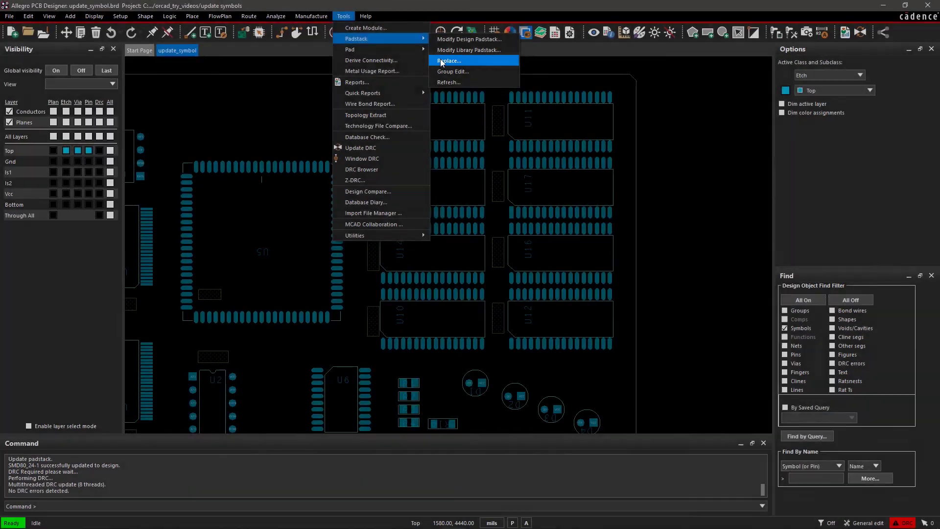
click(449, 60)
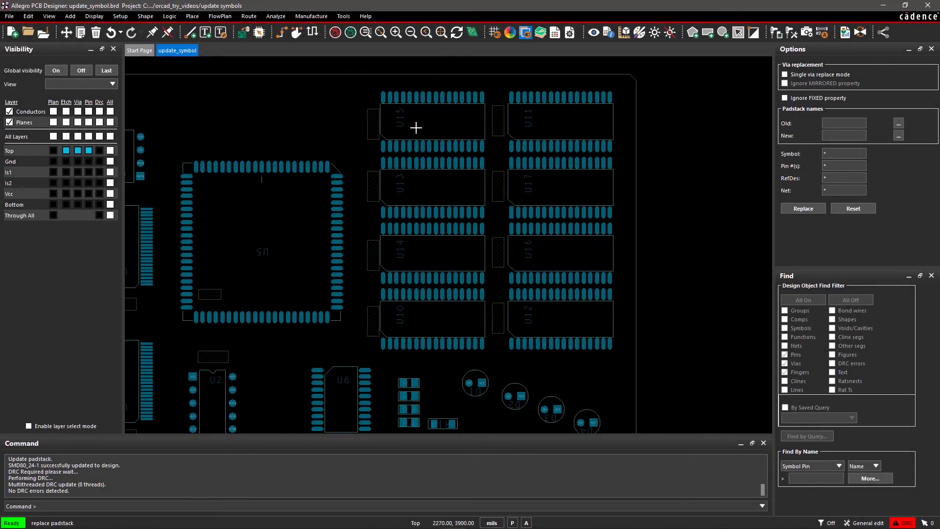
Replace SMD80_24 with SMD80_24-1 on pin 1 only, changing 15 pads.
click(383, 213)
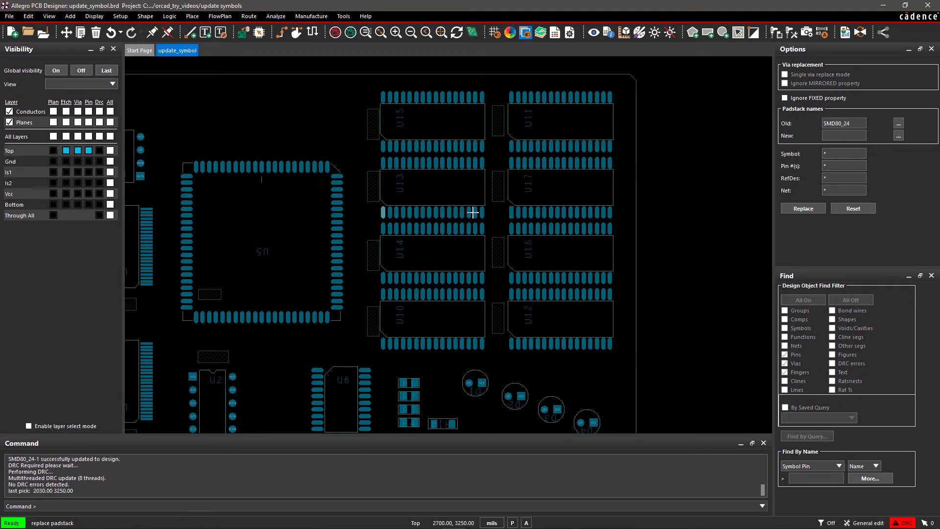
click(511, 213)
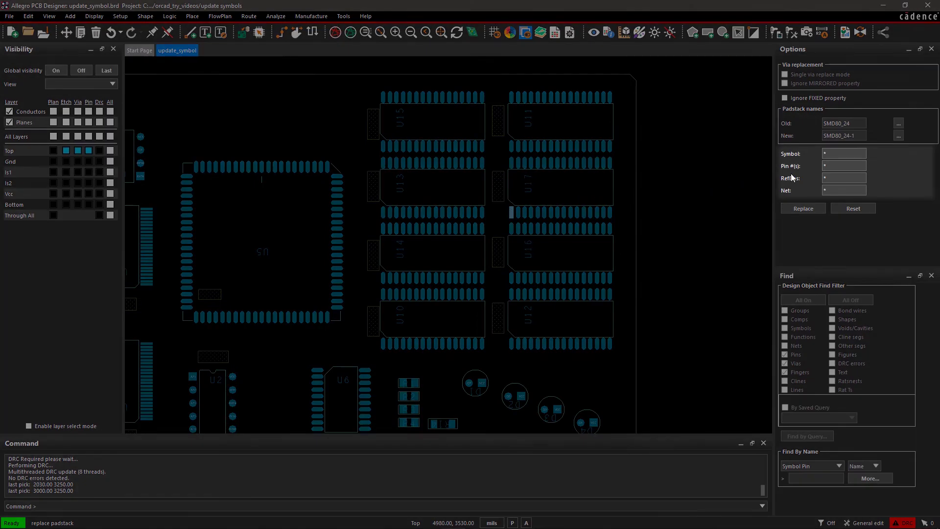
click(830, 166)
text(1)
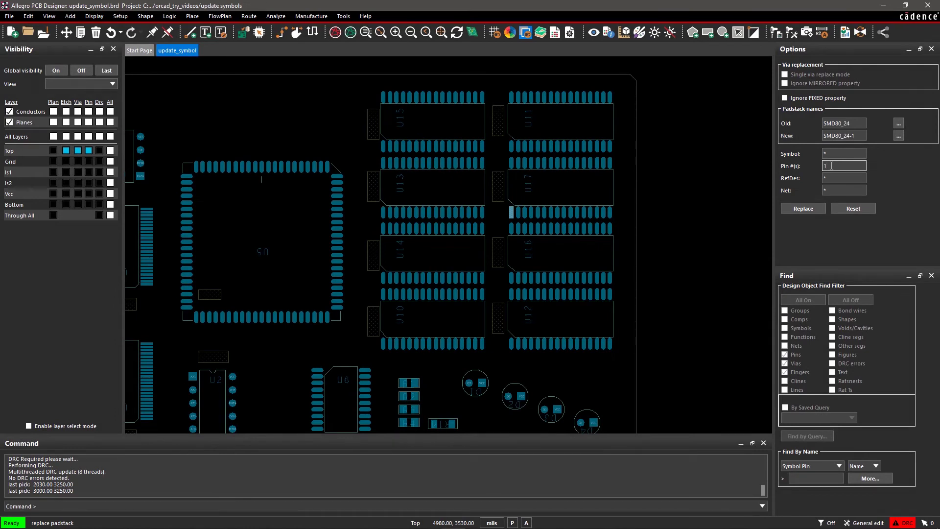
key(Tab)
click(827, 174)
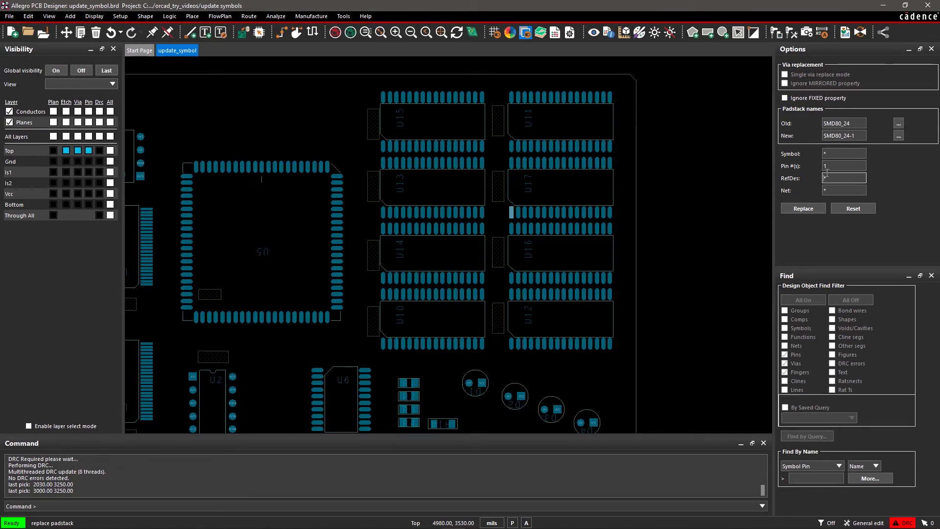
click(805, 209)
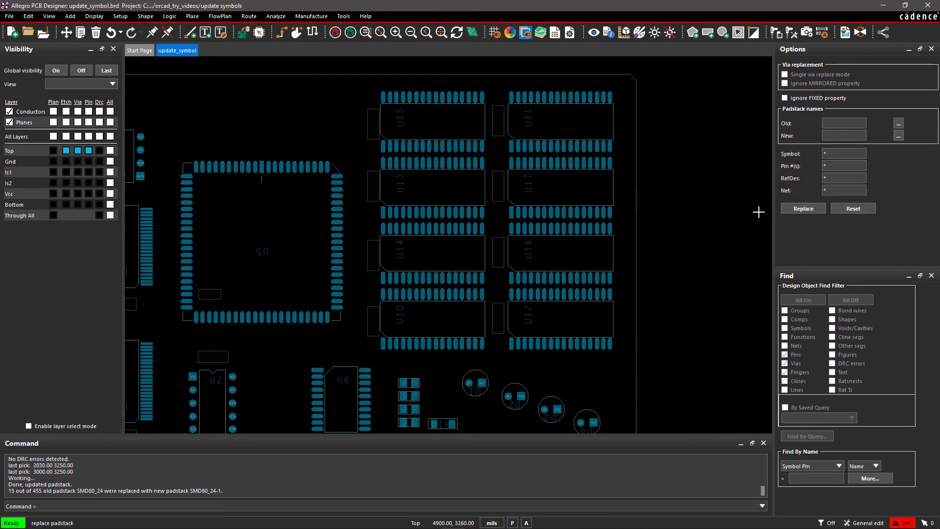
End the padstack replacement command with Done.
right_click(727, 215)
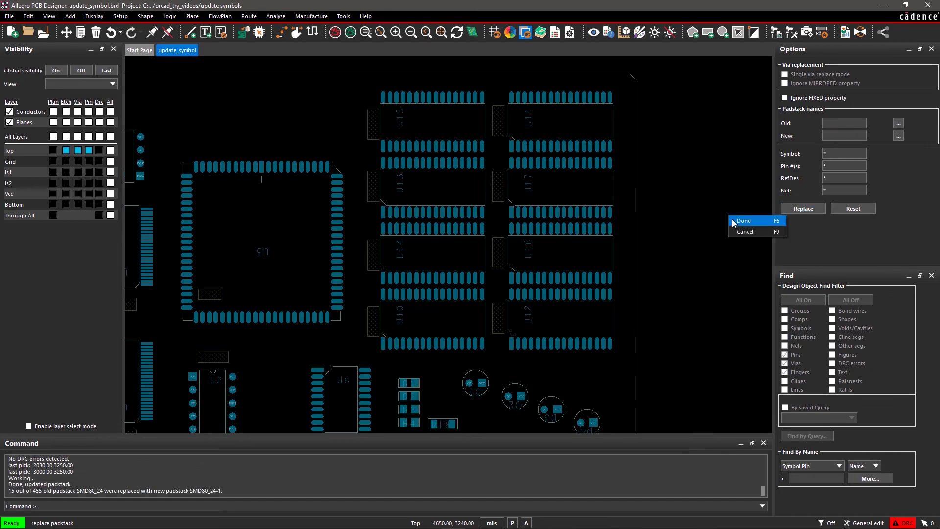
click(735, 216)
scroll(728, 215, down, 3)
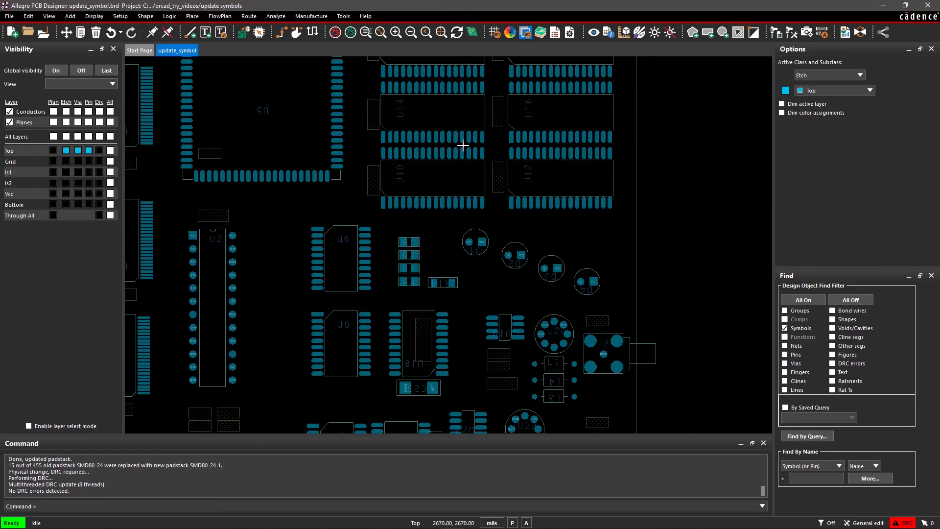
click(193, 16)
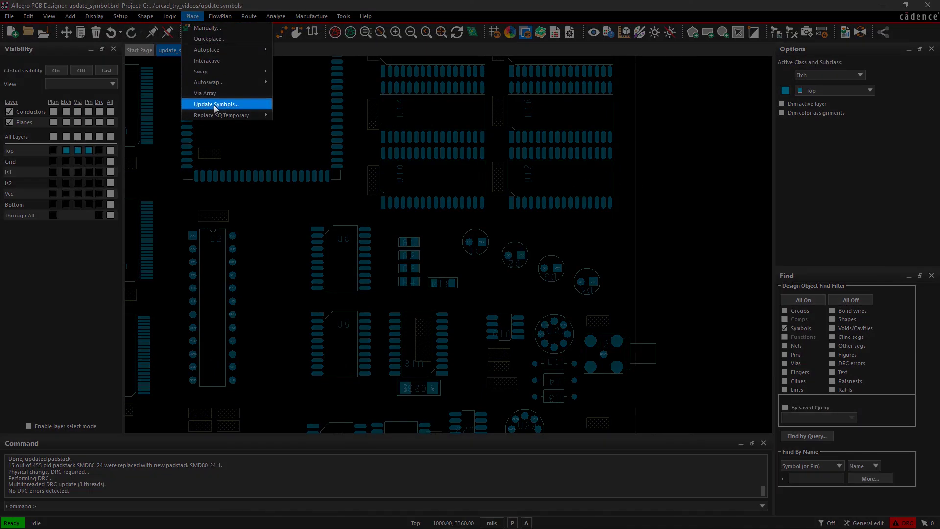
Refresh the SOIC20 package symbols from the library with Ignore FIXED property enabled.
click(215, 104)
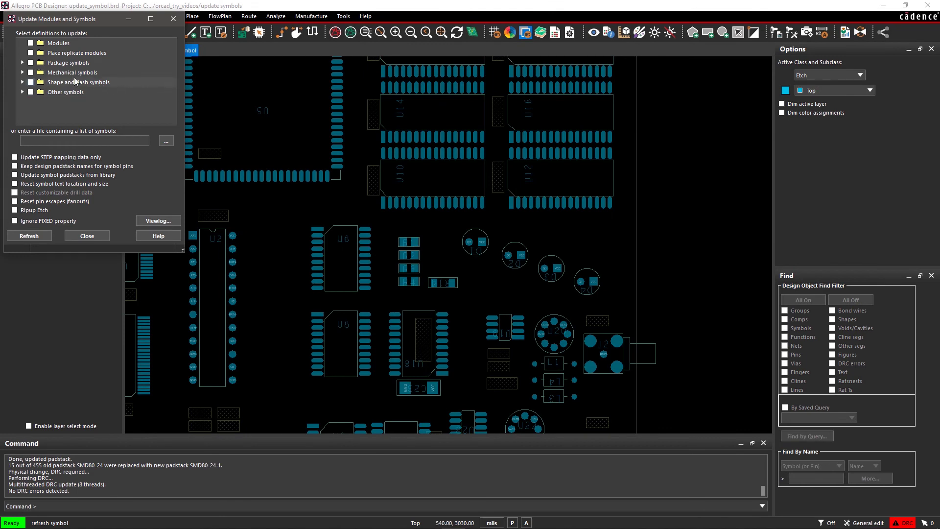
click(22, 62)
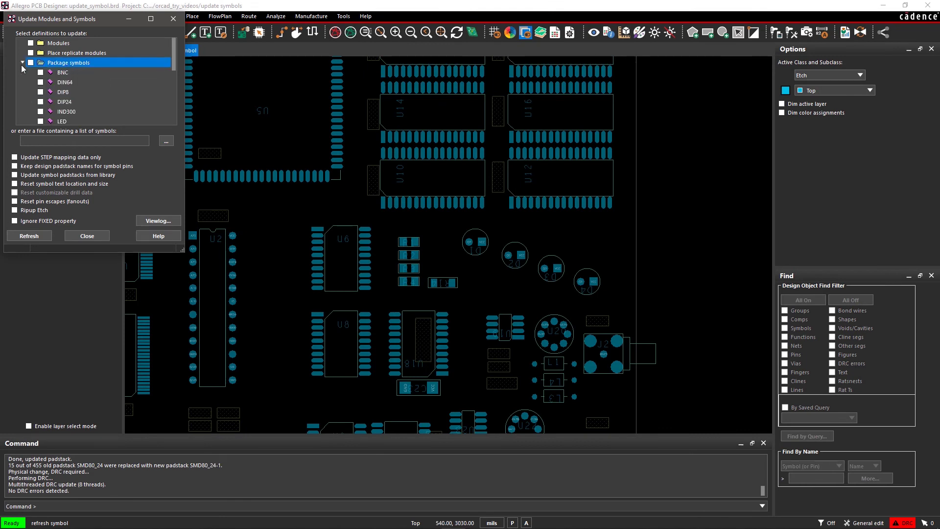
scroll(27, 78, down, 4)
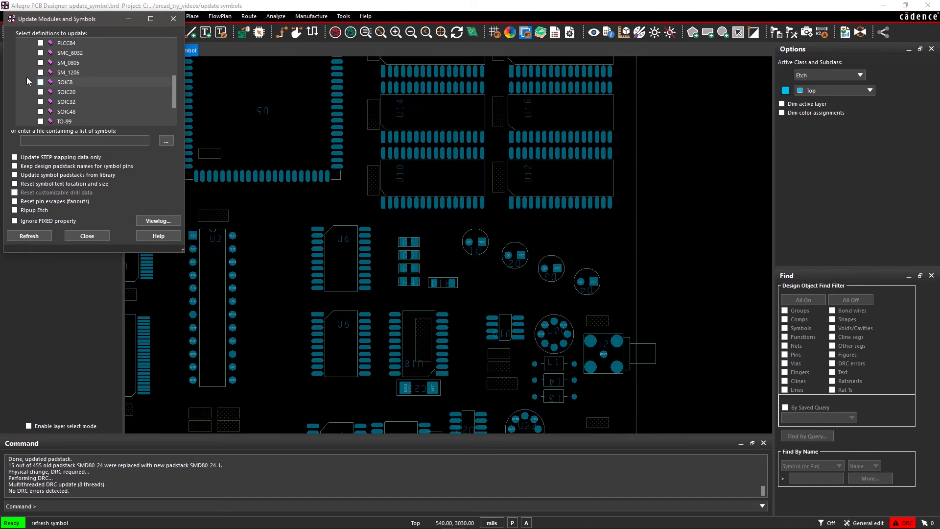
click(41, 93)
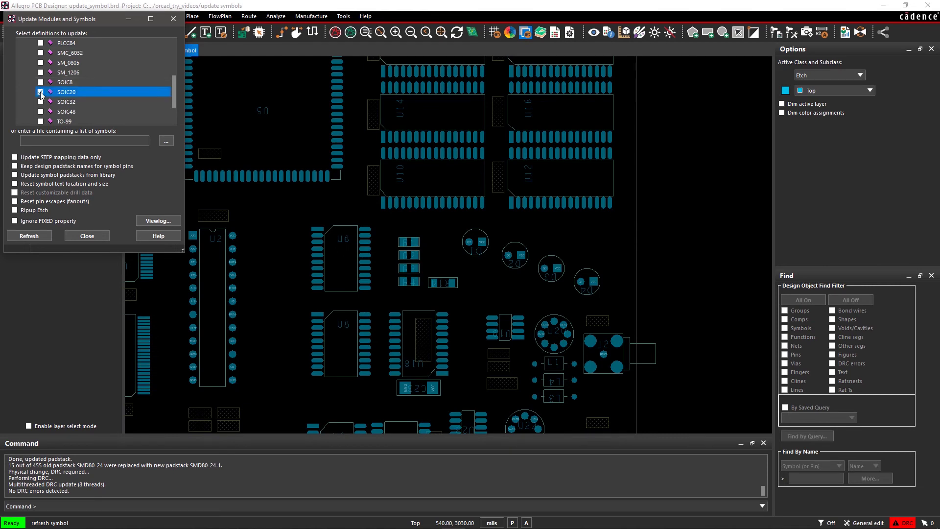
click(15, 220)
click(28, 236)
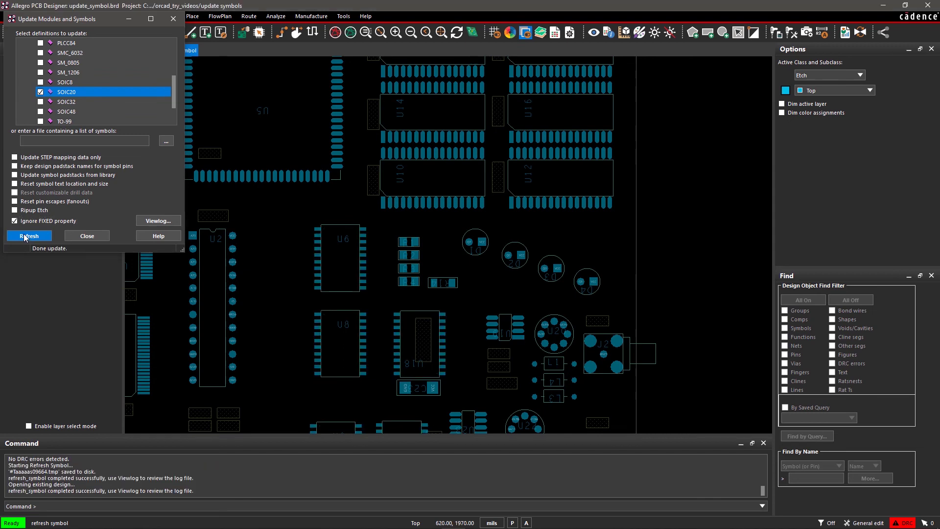